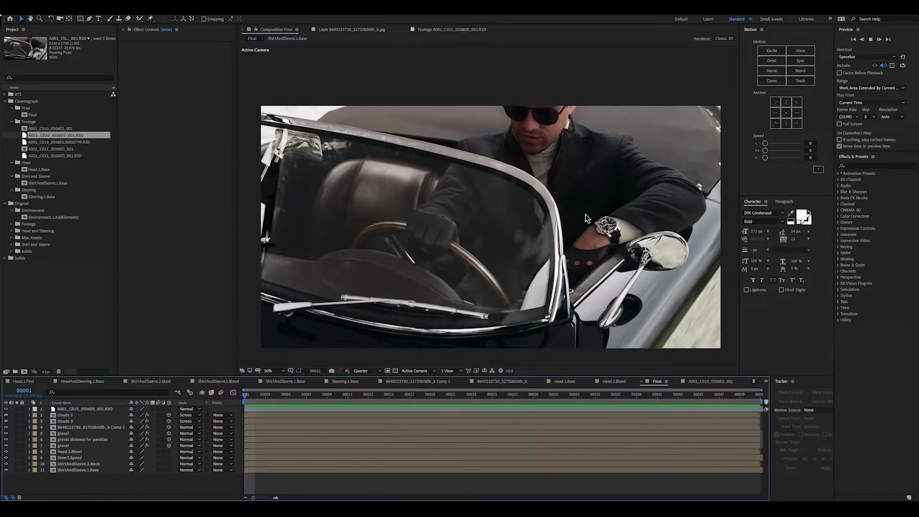
# Start a RAM preview of the Final cinemagraph composition.
pyautogui.press('space')
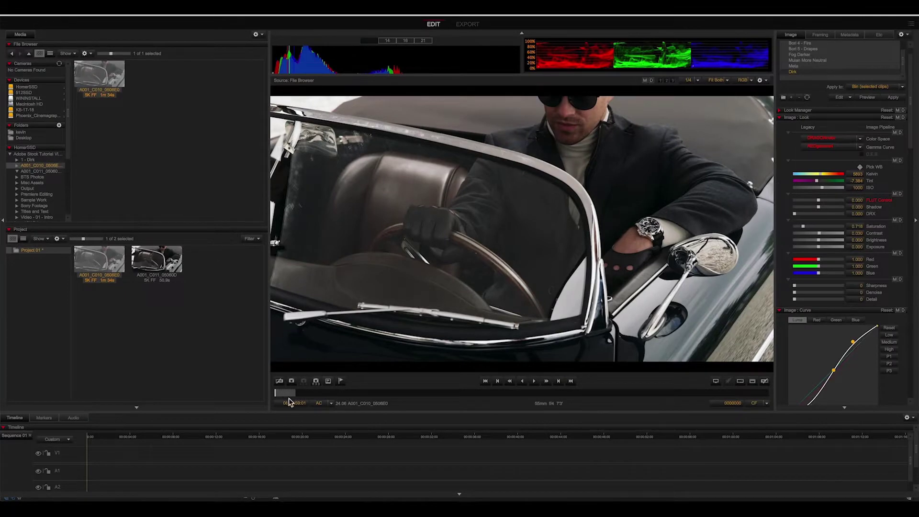
# Scrub through clip A001_C010, step to A001_C011, and bring forward behind-the-scenes photo IMG_3338.jpg.
pyautogui.moveTo(286, 396); pyautogui.dragTo(562, 392)
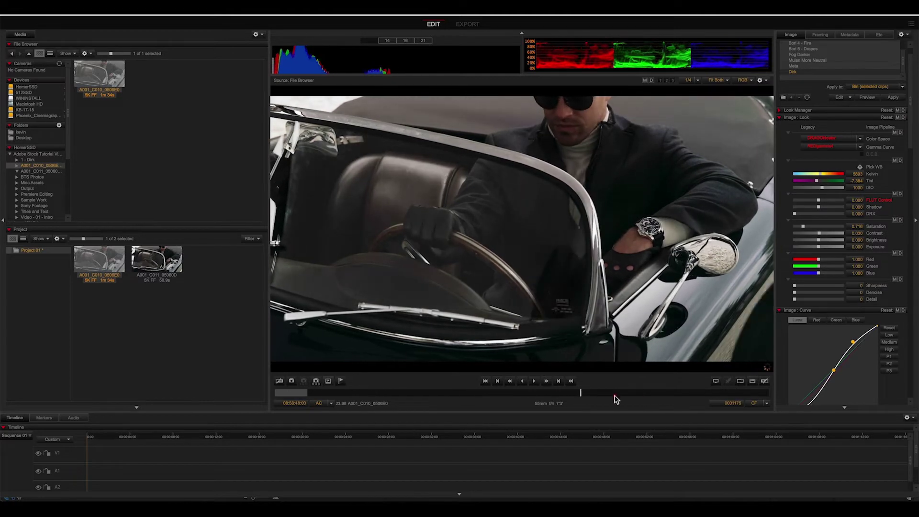
pyautogui.moveTo(741, 397); pyautogui.dragTo(637, 392)
pyautogui.press('Down')
pyautogui.press('super+Tab')
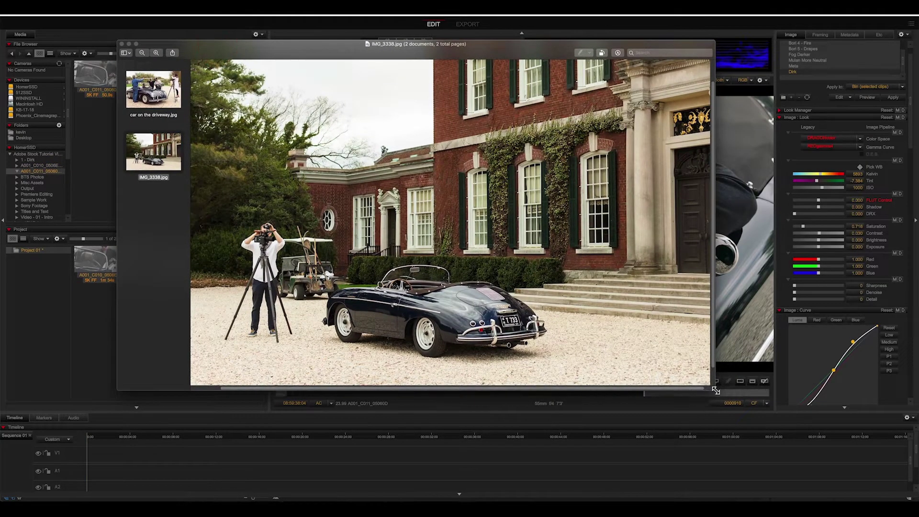
# Enlarge the Preview window, display 'car on the driveway.jpg', then drag the window down-right.
pyautogui.moveTo(702, 392); pyautogui.dragTo(803, 450)
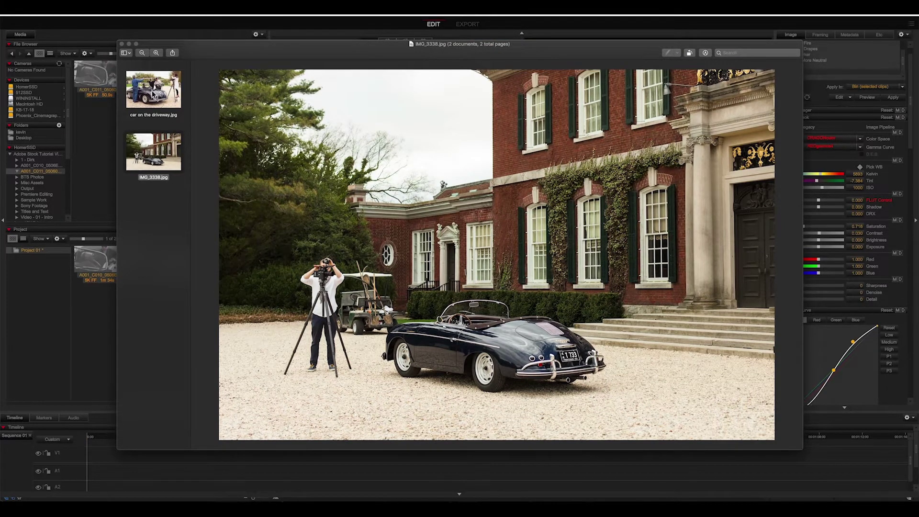
pyautogui.click(152, 94)
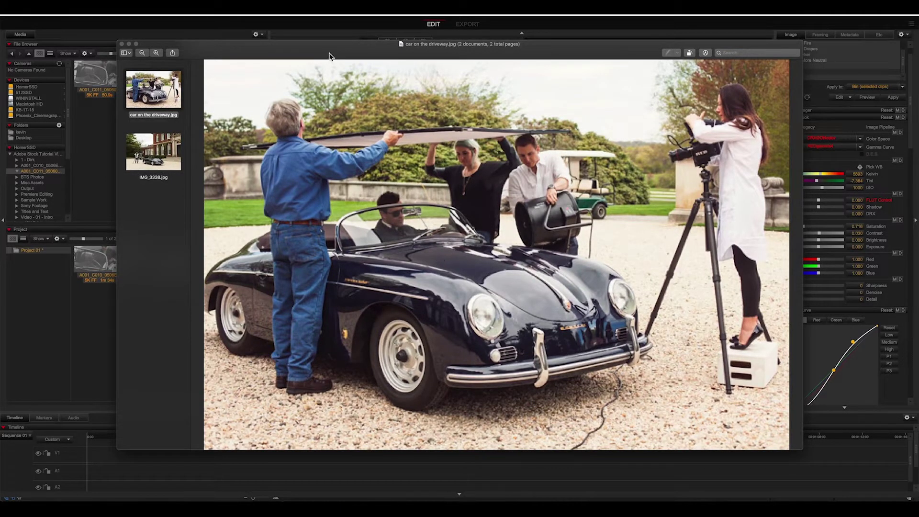
pyautogui.moveTo(329, 57); pyautogui.dragTo(296, 53)
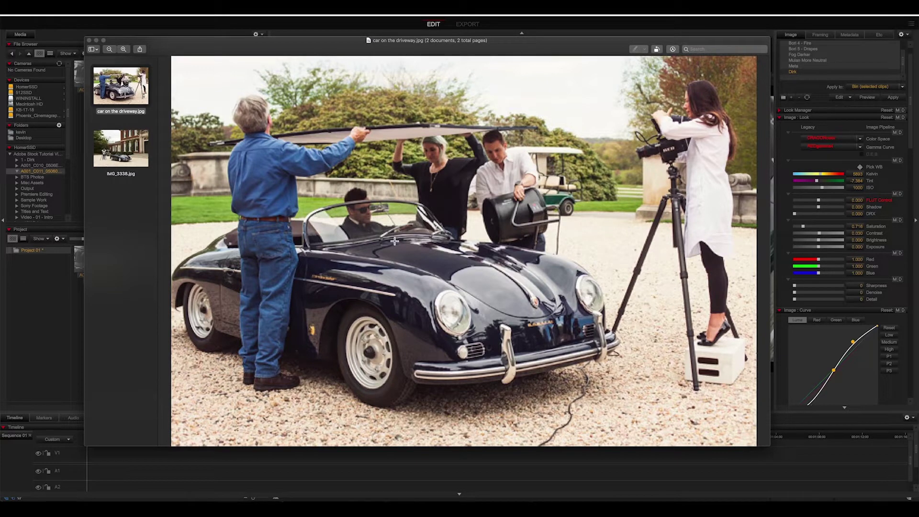
pyautogui.moveTo(298, 49); pyautogui.dragTo(439, 317)
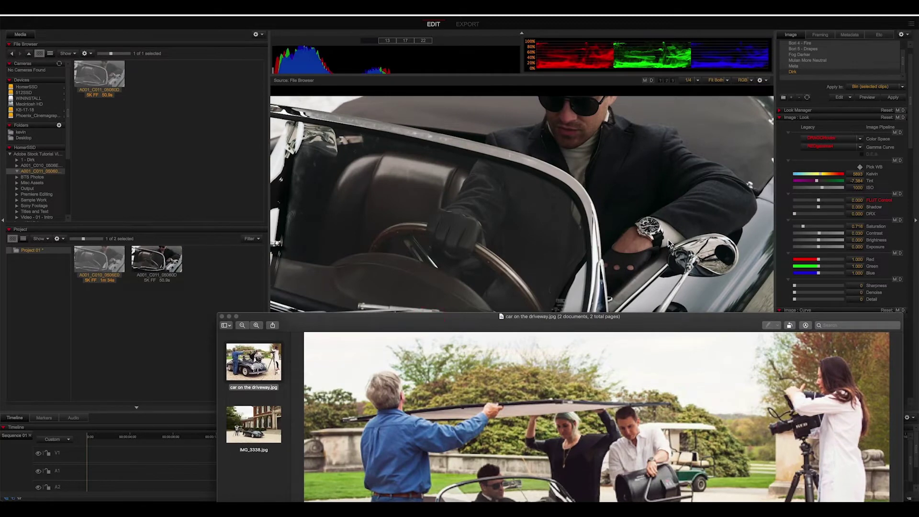
# Zoom the viewer to 213% on the wristwatch, play and stop the clip, then open the project clip's context menu.
pyautogui.moveTo(601, 321); pyautogui.dragTo(478, 77)
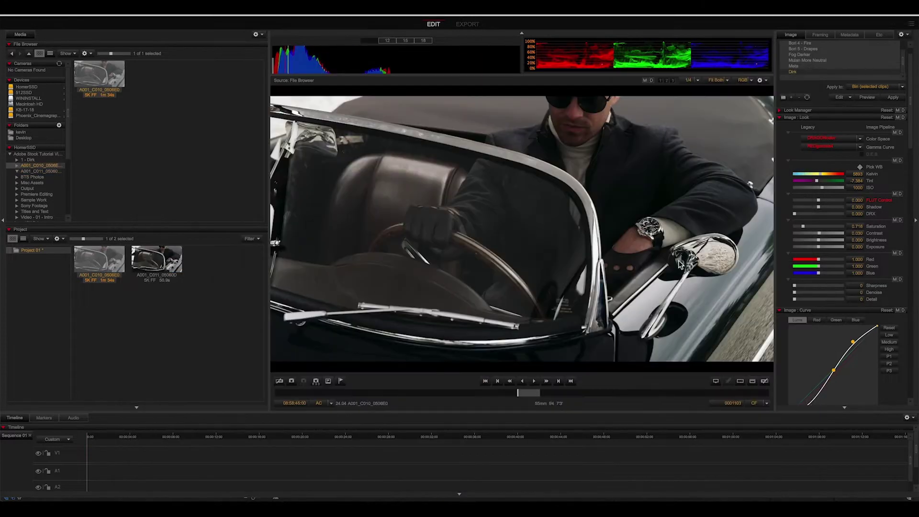
pyautogui.scroll(5, 679, 263)
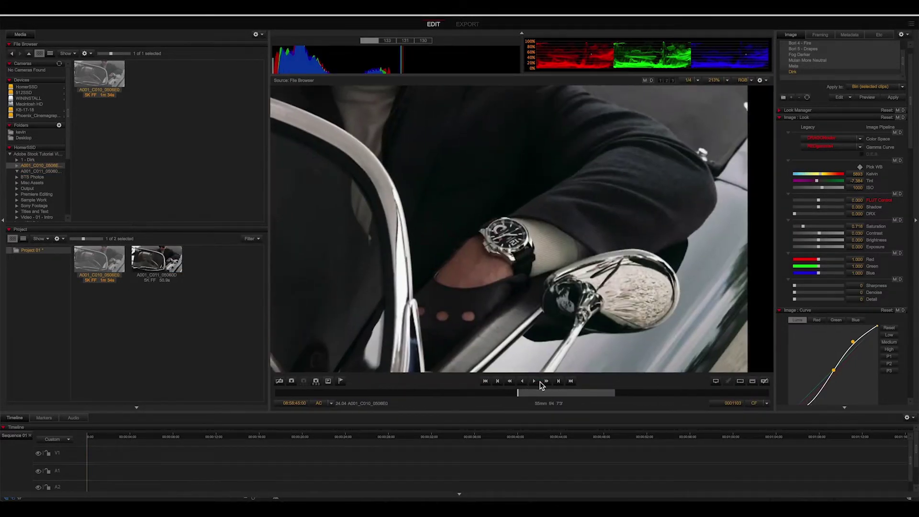
pyautogui.click(535, 381)
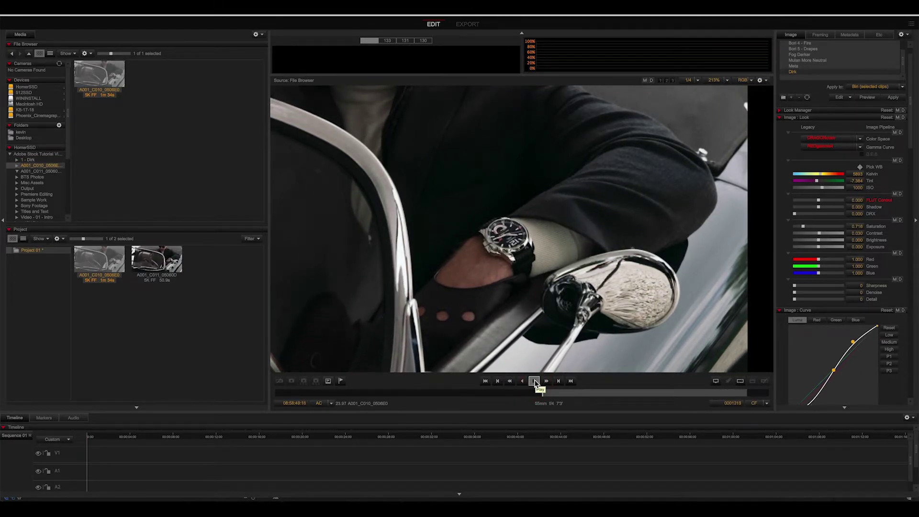
pyautogui.click(534, 381)
pyautogui.rightClick(105, 271)
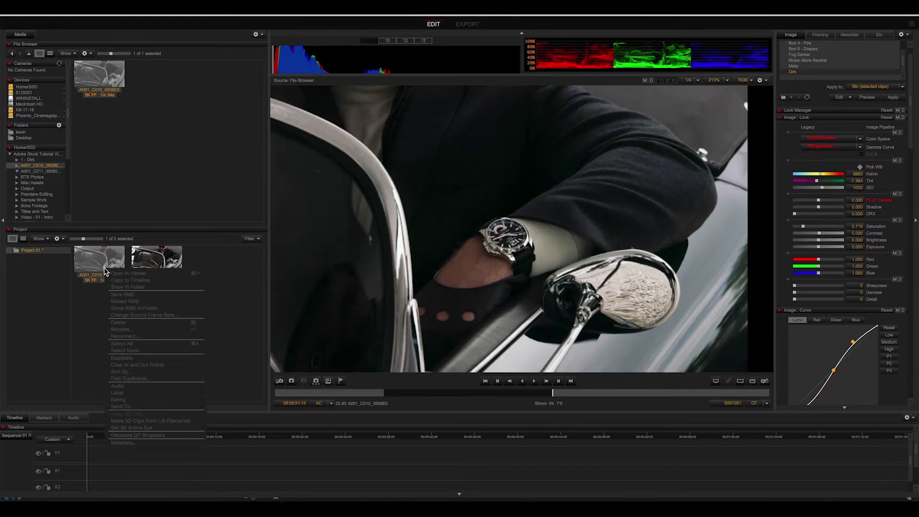
# Read clip A001_C010_0506E0's metadata: 5120x2700, 23.976 time base, 47.95 record frame rate.
pyautogui.click(154, 441)
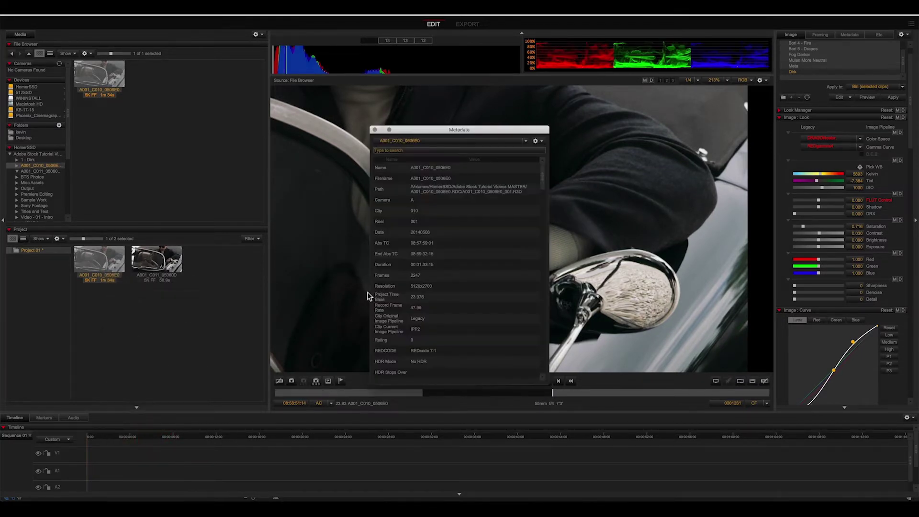
pyautogui.moveTo(436, 130); pyautogui.dragTo(283, 76)
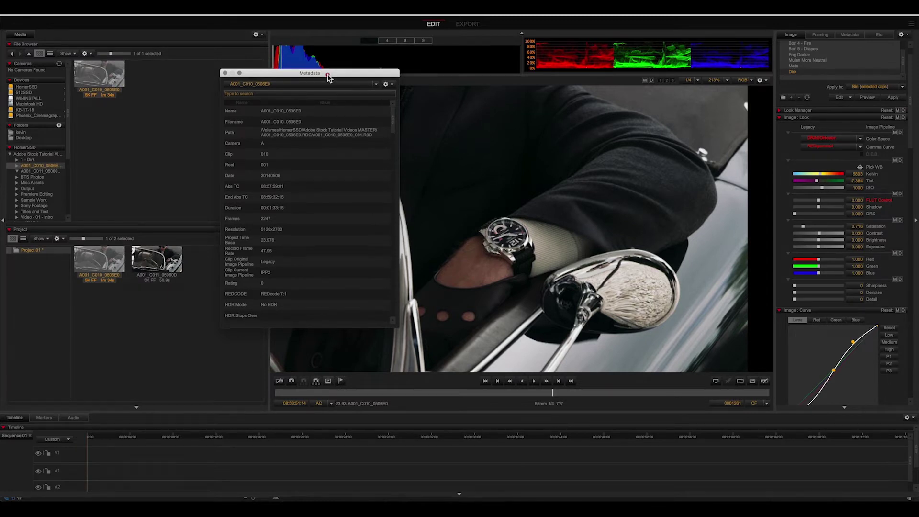
pyautogui.moveTo(337, 75); pyautogui.dragTo(311, 81)
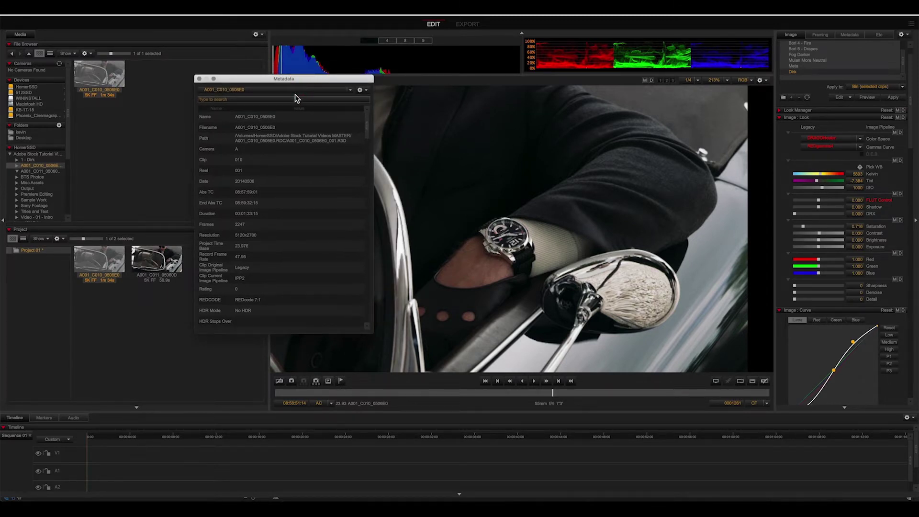
pyautogui.moveTo(279, 79); pyautogui.dragTo(285, 83)
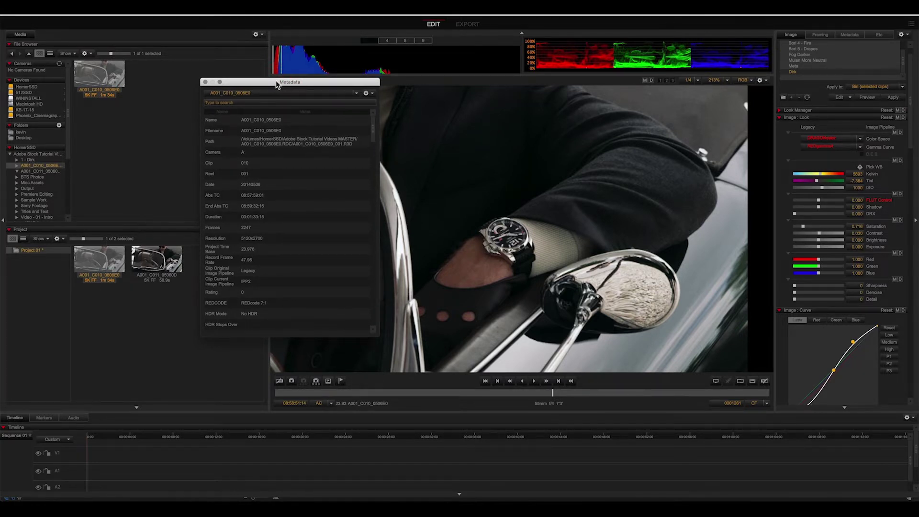
pyautogui.moveTo(276, 82); pyautogui.dragTo(278, 89)
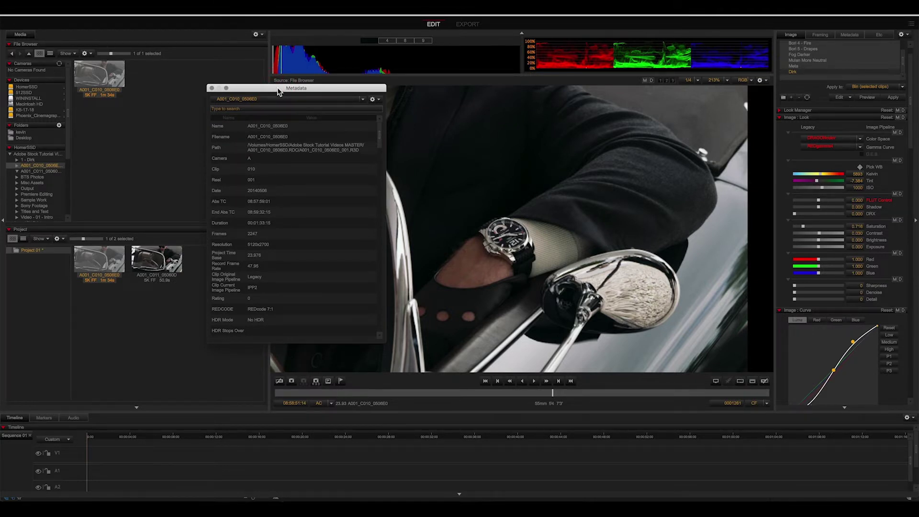
pyautogui.moveTo(279, 92); pyautogui.dragTo(258, 95)
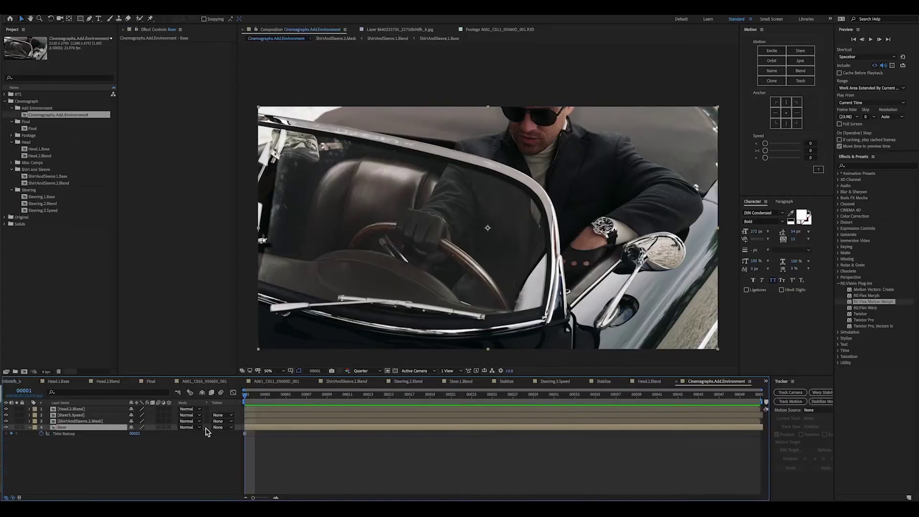
pyautogui.press('space')
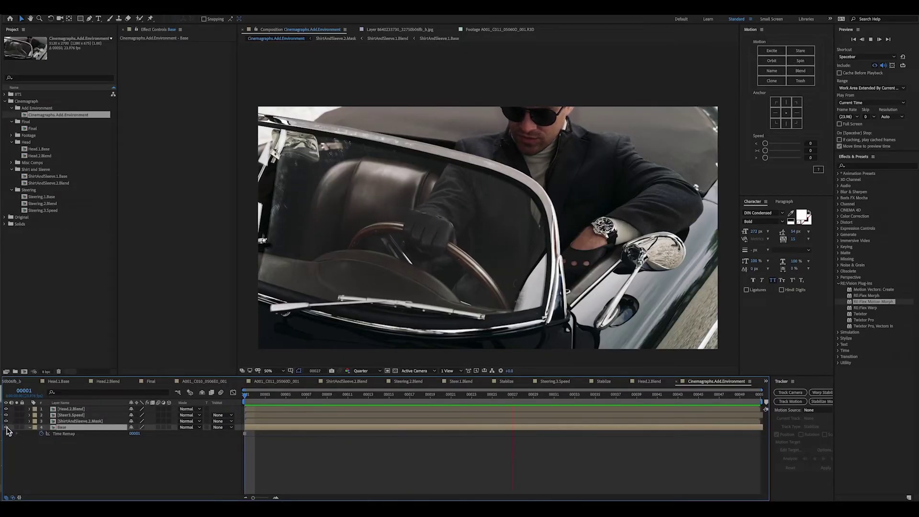
# Hide all layers, then re-show ShirtAndSleeve.2.Mask, Steer3.Speed, Head.2.Blend and Base in turn.
pyautogui.moveTo(7, 425); pyautogui.dragTo(6, 421)
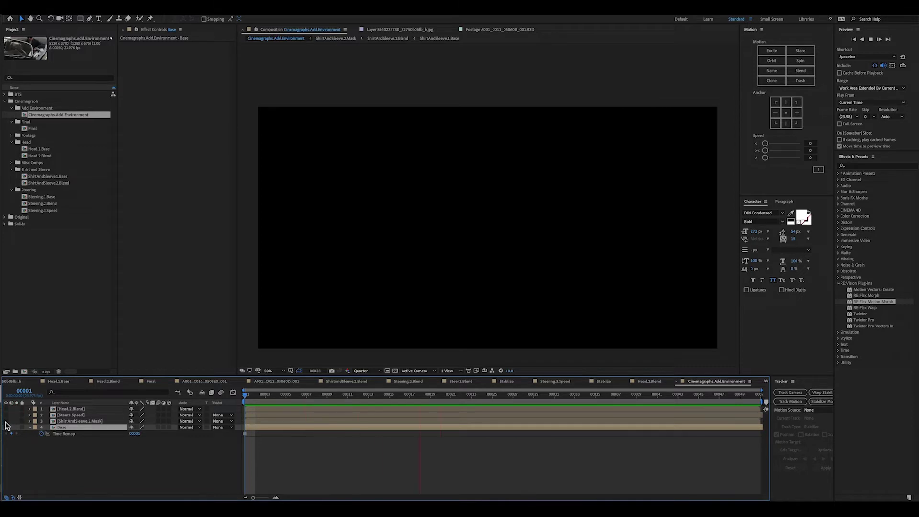
pyautogui.click(7, 423)
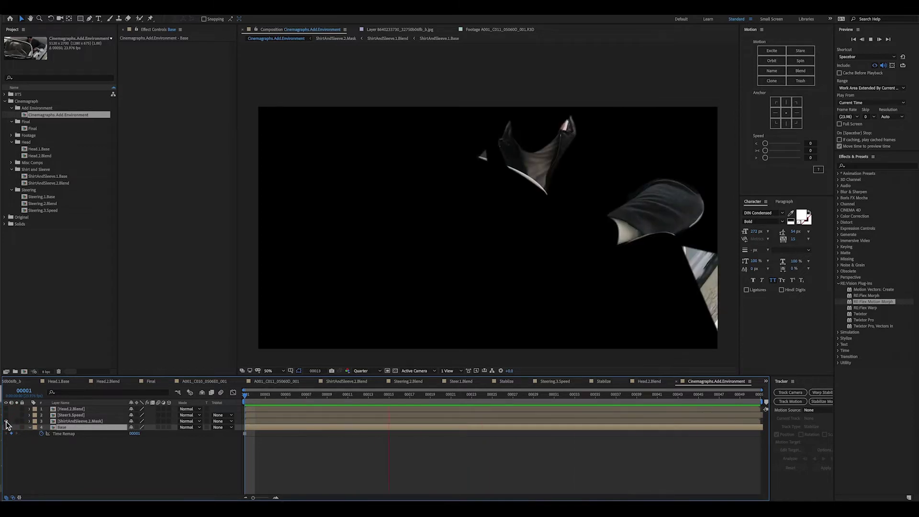
pyautogui.click(7, 416)
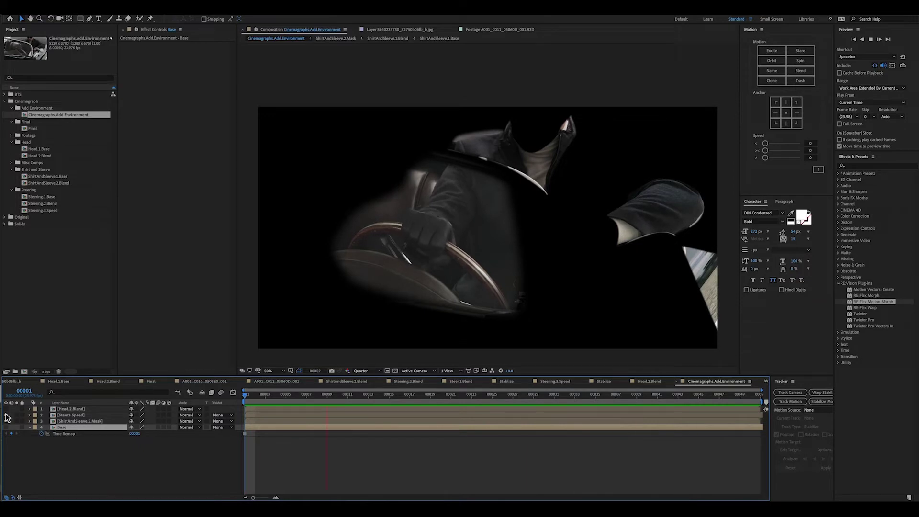
pyautogui.click(6, 409)
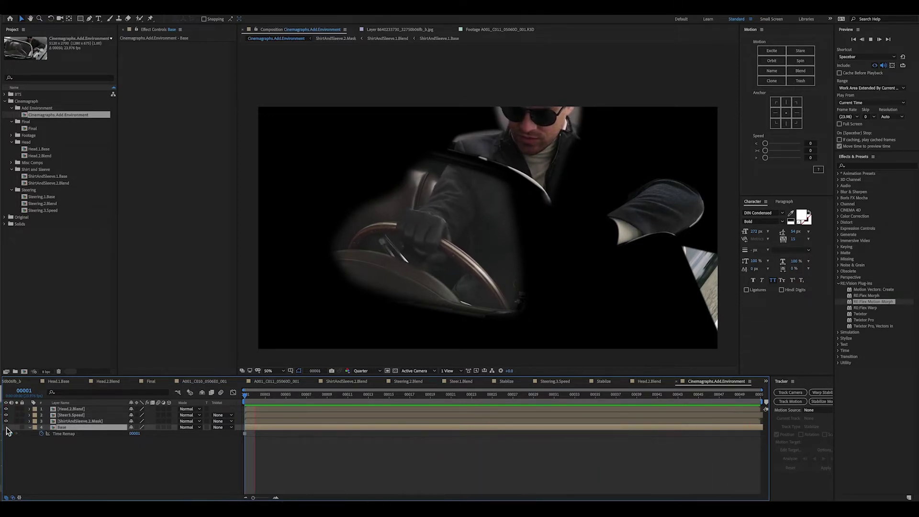
pyautogui.click(6, 427)
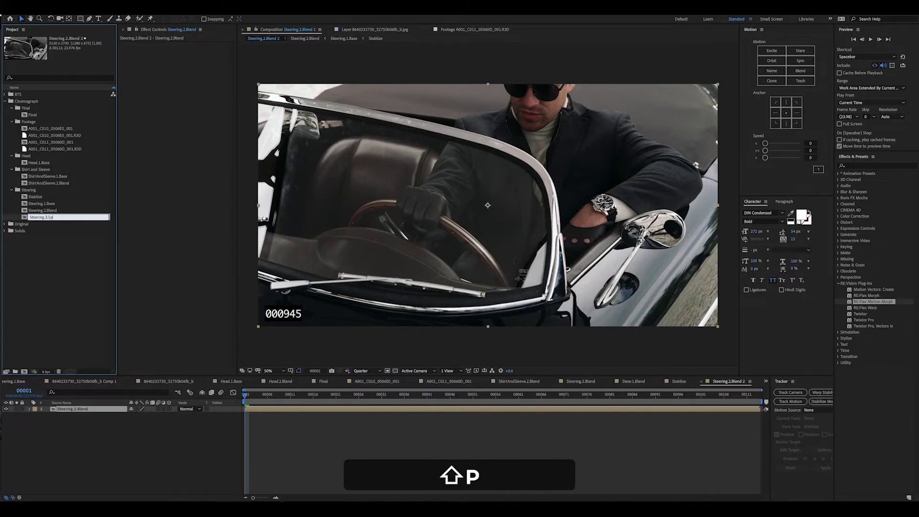
# Confirm the name Steering.3.Speed, preview it, and drop Twixtor onto the Steering.2.Blend layer.
pyautogui.press('Return')
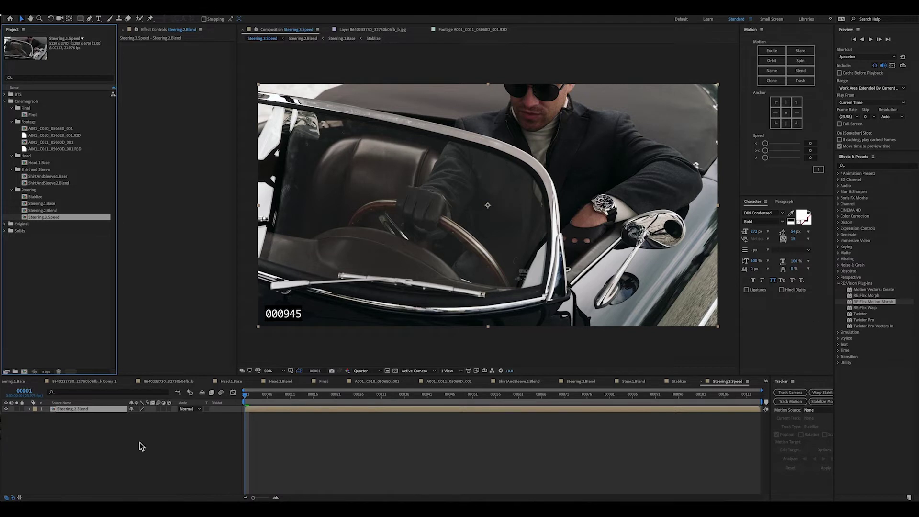
pyautogui.click(252, 399)
pyautogui.press('space')
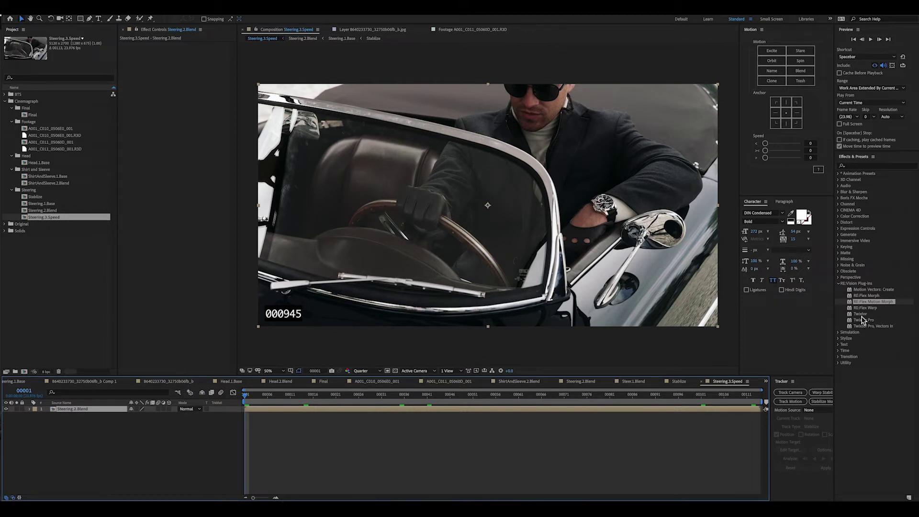
pyautogui.moveTo(860, 314); pyautogui.dragTo(267, 415)
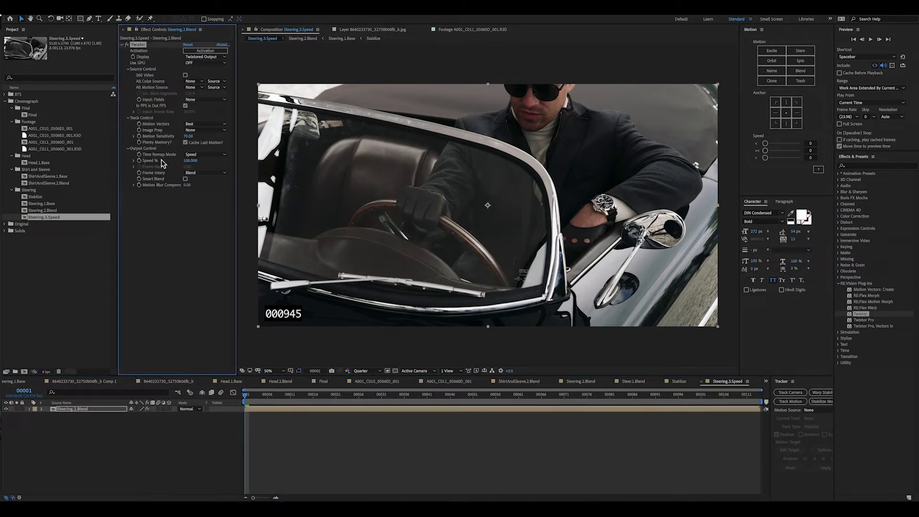
# Switch Twixtor to Frame Number remapping and key Frame Num at 113 on frame 00113.
pyautogui.click(192, 155)
pyautogui.click(207, 171)
pyautogui.moveTo(753, 400); pyautogui.dragTo(764, 401)
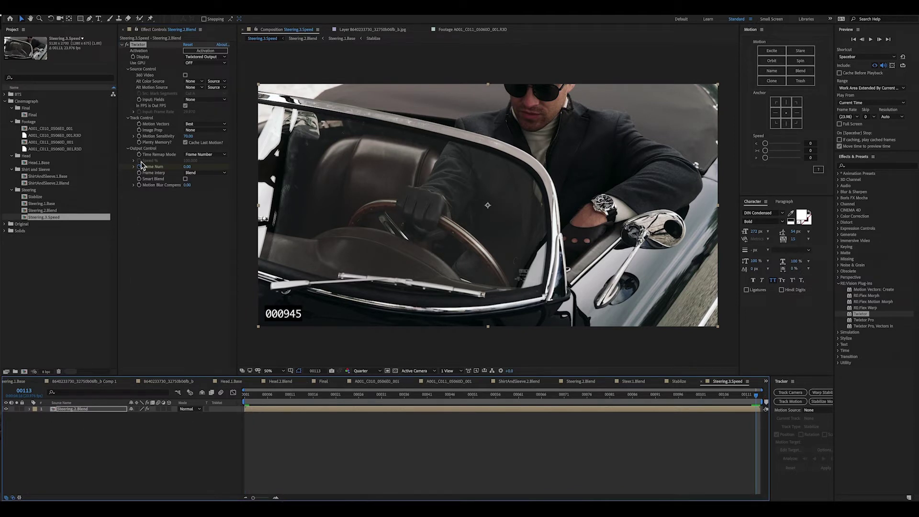
pyautogui.press('u')
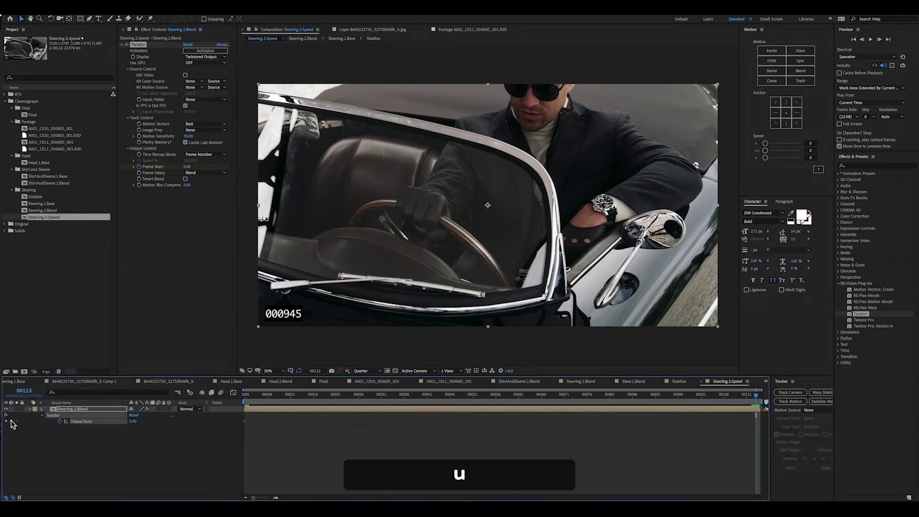
pyautogui.click(134, 421)
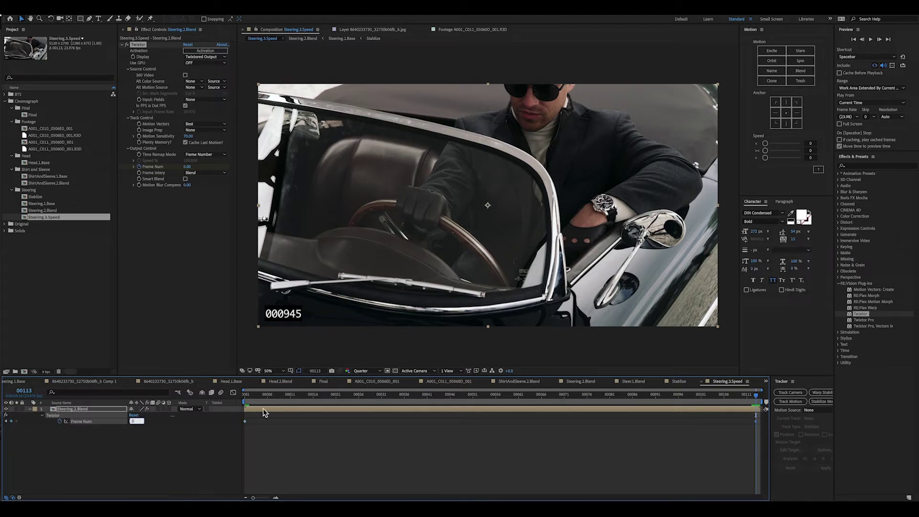
pyautogui.write('113')
pyautogui.press('Return')
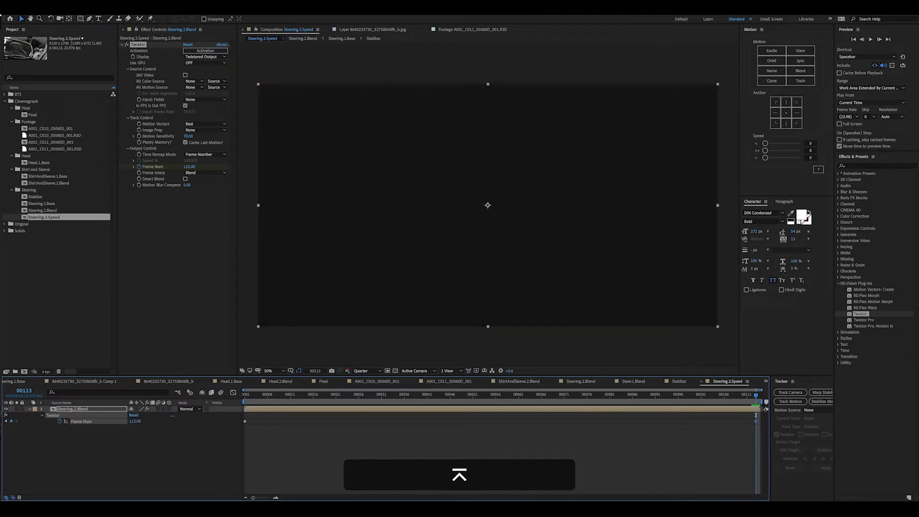
# Correct the Frame Num keyframe to 112, then check and adjust the retime around frame 50.
pyautogui.click(135, 421)
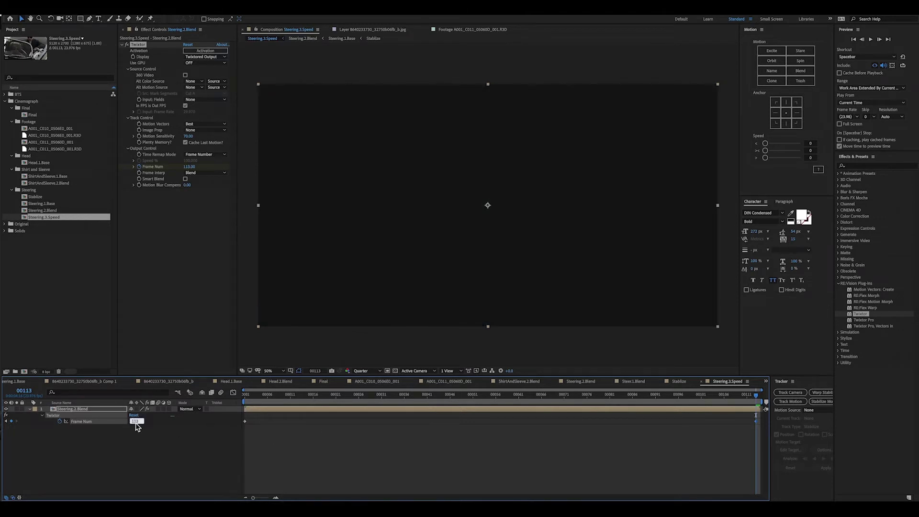
pyautogui.press('super+a')
pyautogui.write('112')
pyautogui.press('Return')
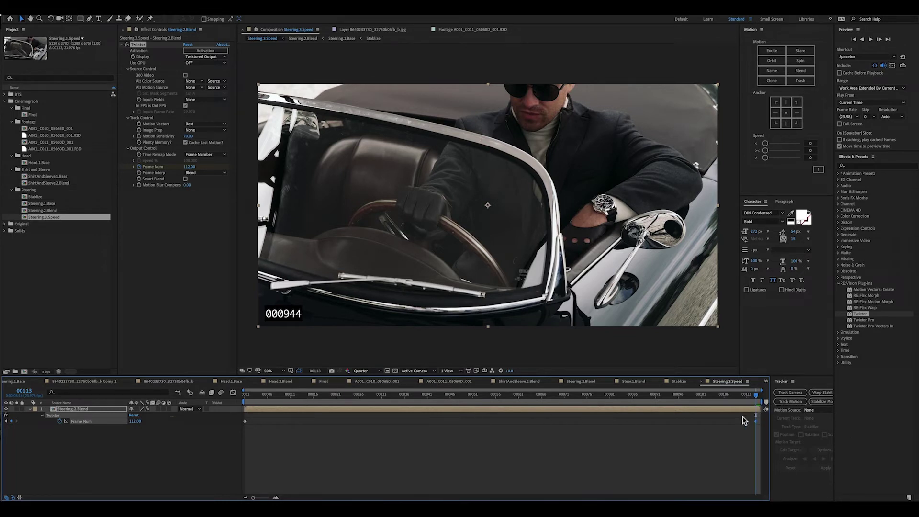
pyautogui.click(469, 394)
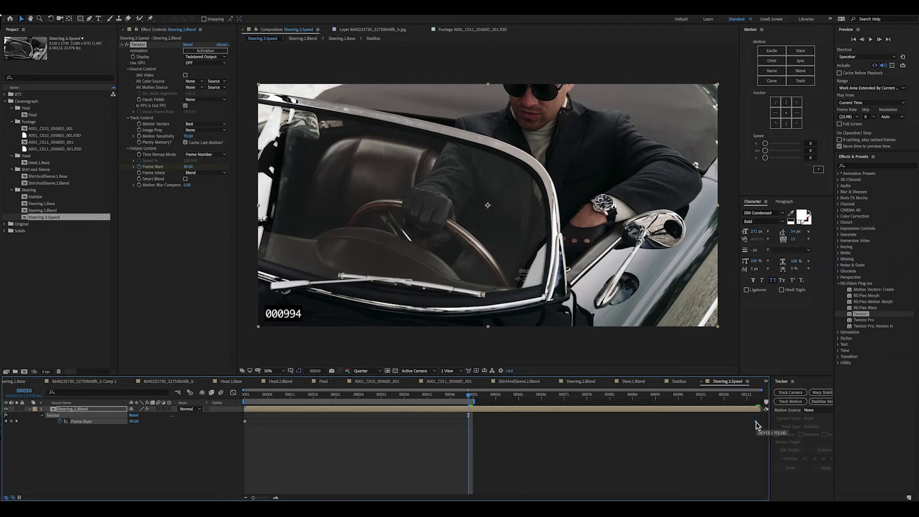
pyautogui.moveTo(755, 425); pyautogui.dragTo(744, 426)
# Pull the Frame Num keyframe earlier in the Graph Editor and preview the retimed steering from frame one.
pyautogui.moveTo(691, 423); pyautogui.dragTo(585, 427)
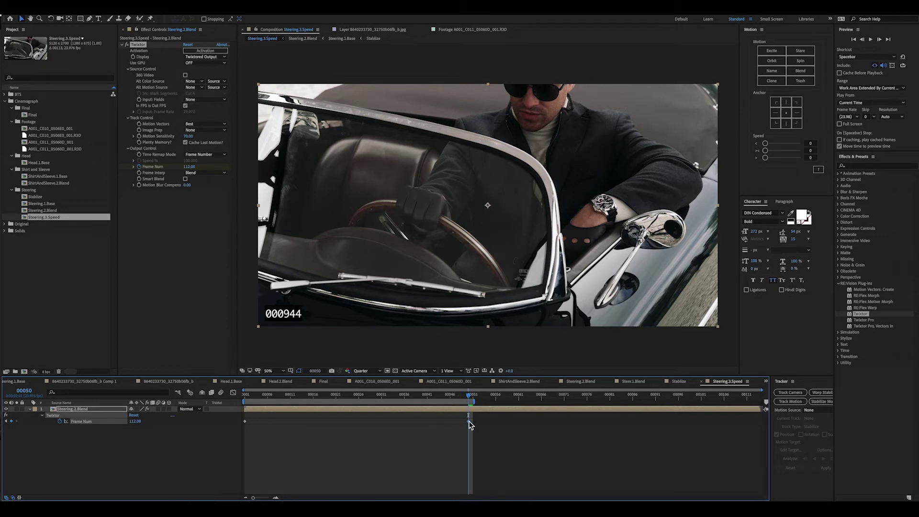
pyautogui.click(249, 398)
pyautogui.press('space')
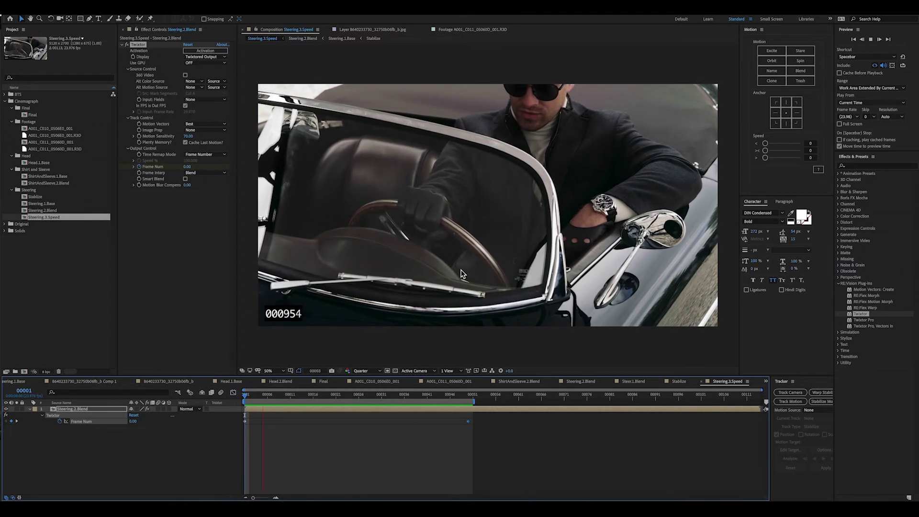
pyautogui.scroll(-2, 460, 273)
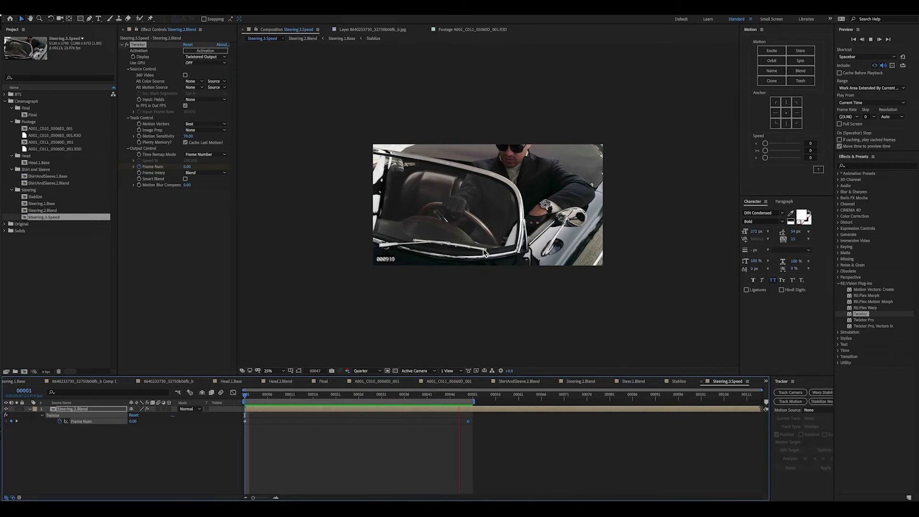
pyautogui.scroll(2, 483, 249)
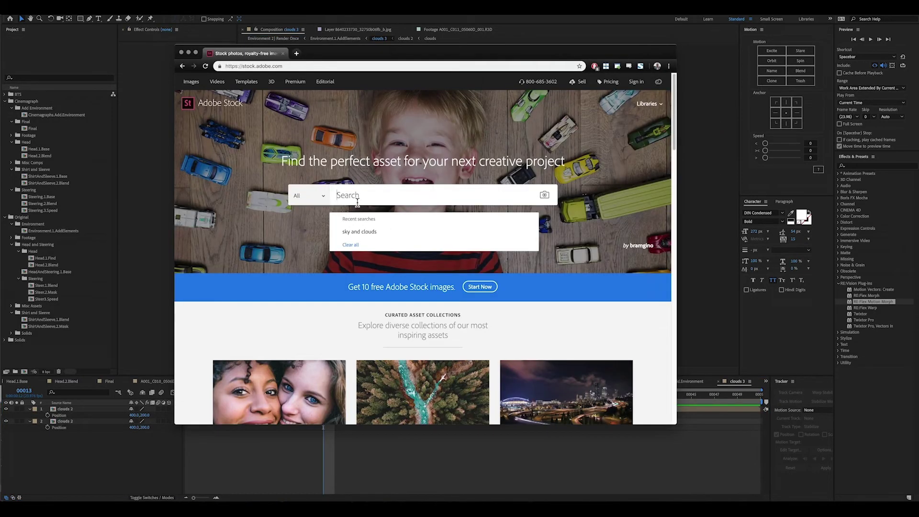
# Search Adobe Stock for 'clouds' and send the Clouds and blue sky background image to After Effects.
pyautogui.write('clouds')
pyautogui.press('Return')
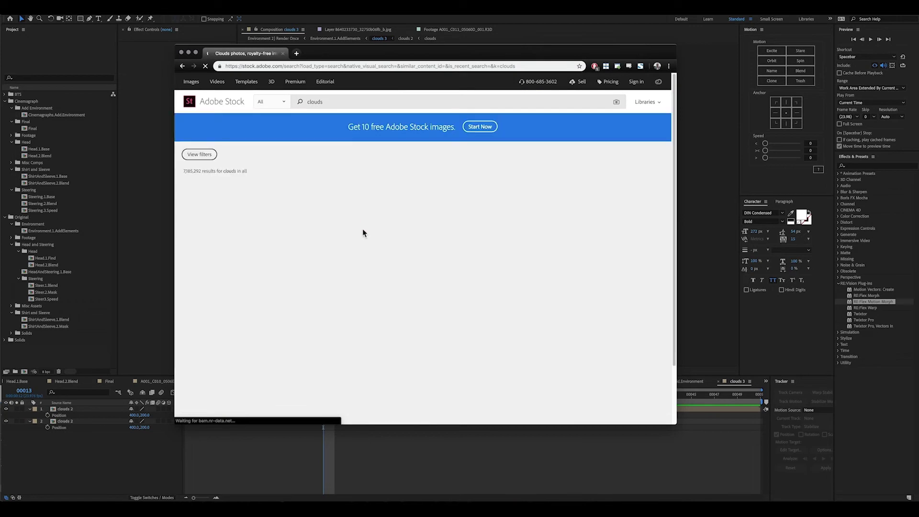
pyautogui.moveTo(361, 53); pyautogui.dragTo(355, 40)
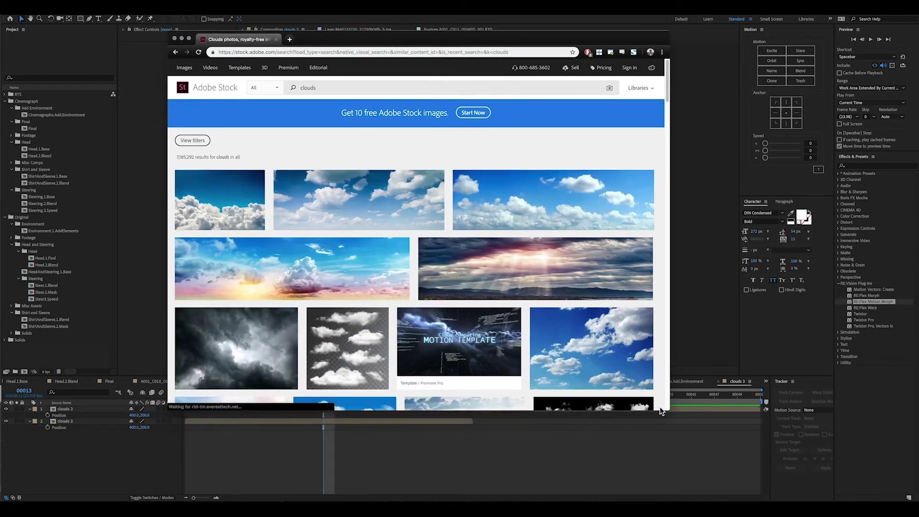
pyautogui.moveTo(665, 408); pyautogui.dragTo(683, 475)
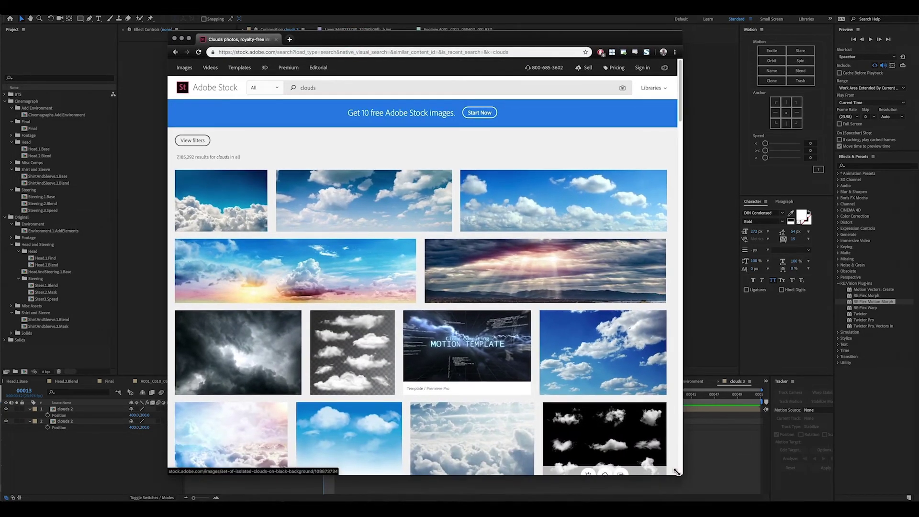
pyautogui.scroll(-1, 593, 378)
pyautogui.scroll(-12, 593, 378)
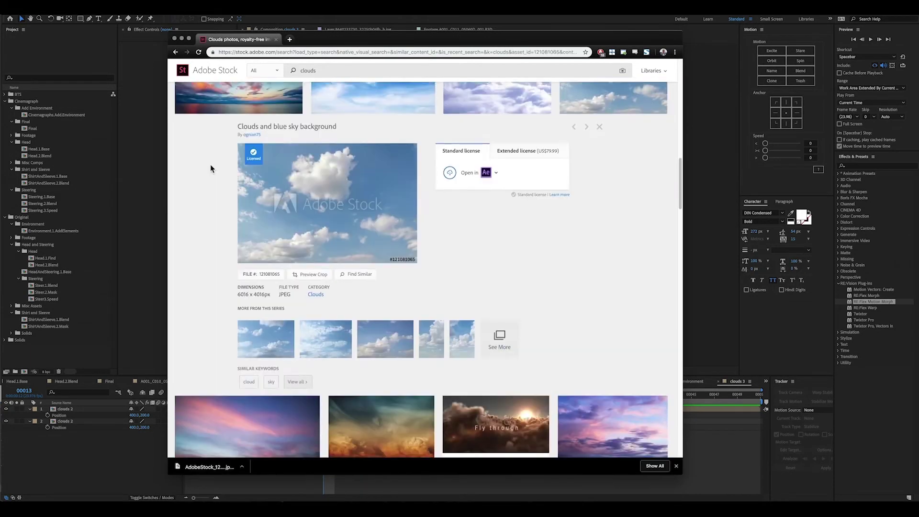
pyautogui.scroll(2, 210, 165)
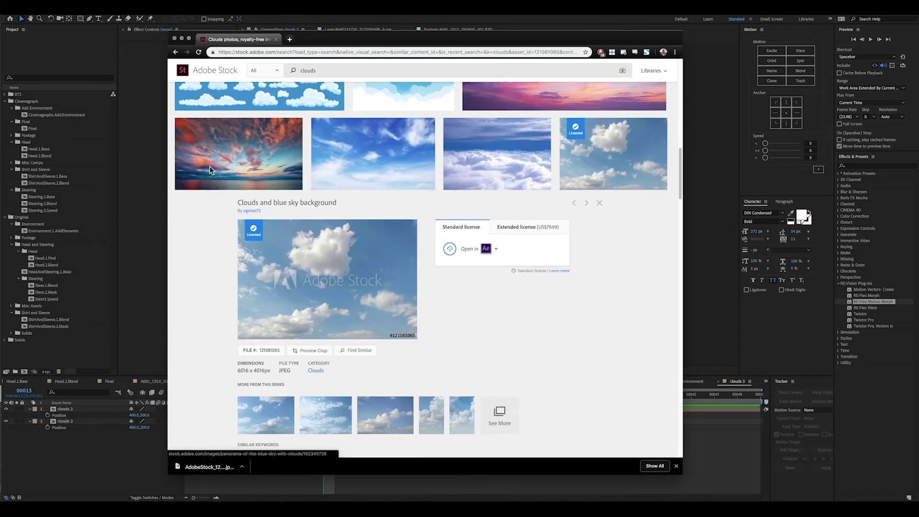
pyautogui.click(449, 251)
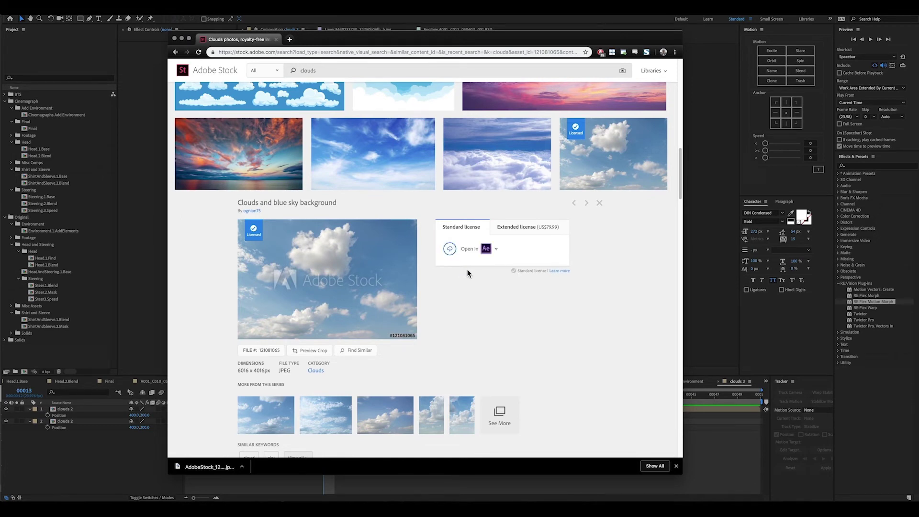
# Put the stock cloud JPEG in the Stock folder and build the Clouds.1.Crop comp from it.
pyautogui.click(485, 250)
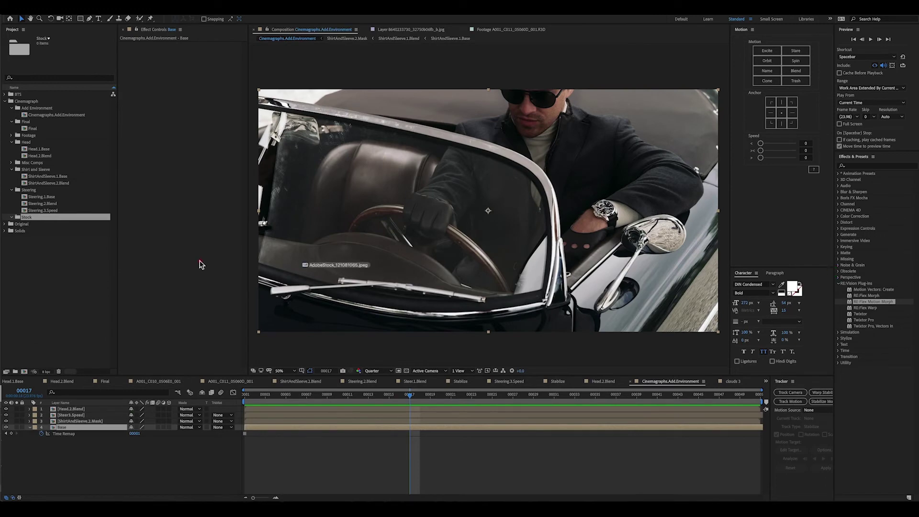
pyautogui.moveTo(199, 265); pyautogui.dragTo(28, 225)
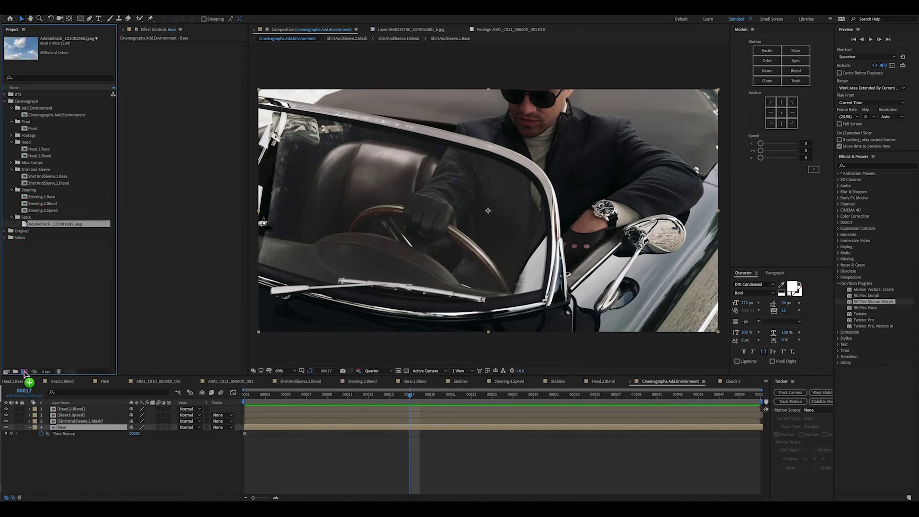
pyautogui.moveTo(24, 374); pyautogui.dragTo(22, 375)
pyautogui.scroll(-2, 432, 275)
pyautogui.click(309, 325)
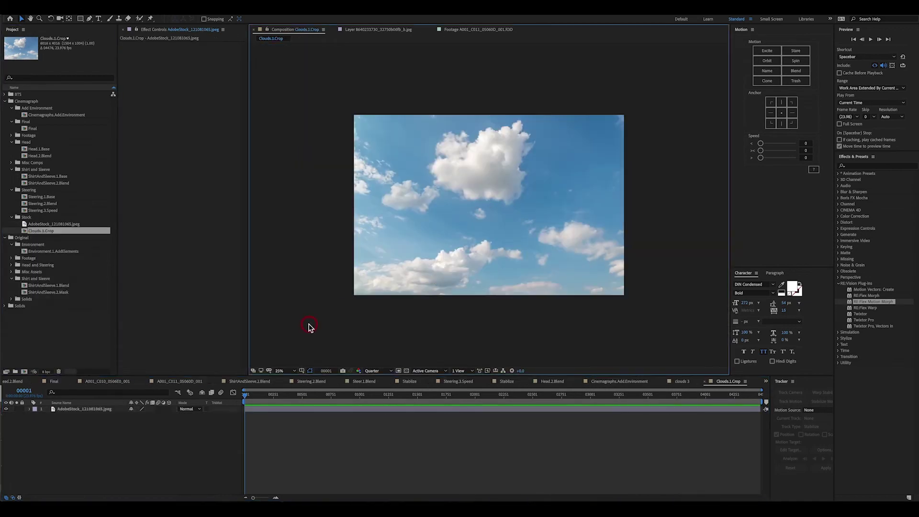
# Resize Clouds.1.Crop to 1920×1080 with aspect unlocked and rotate the cloud layer -90°.
pyautogui.press('super+k')
pyautogui.click(228, 110)
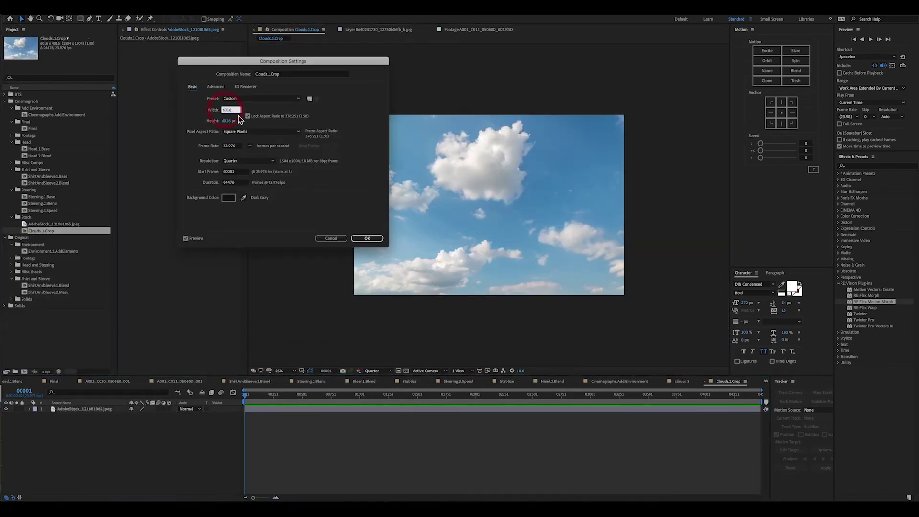
pyautogui.write('1920')
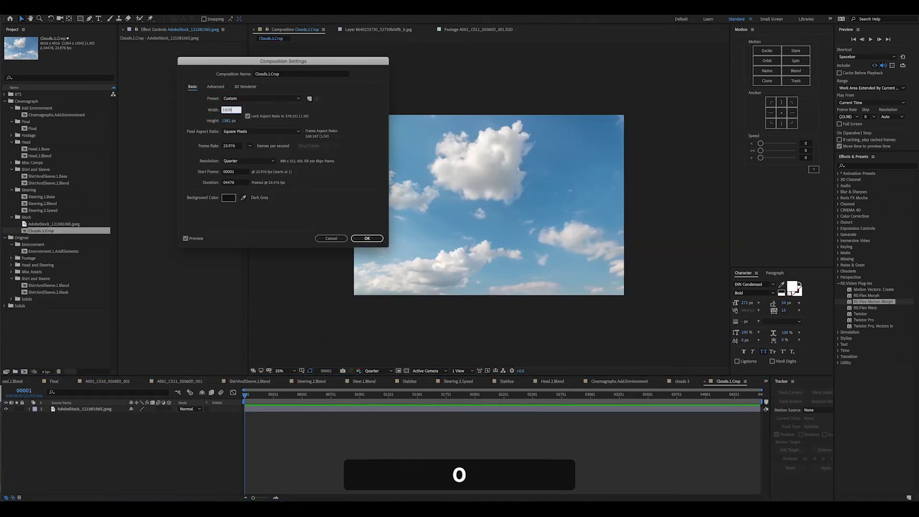
pyautogui.click(247, 116)
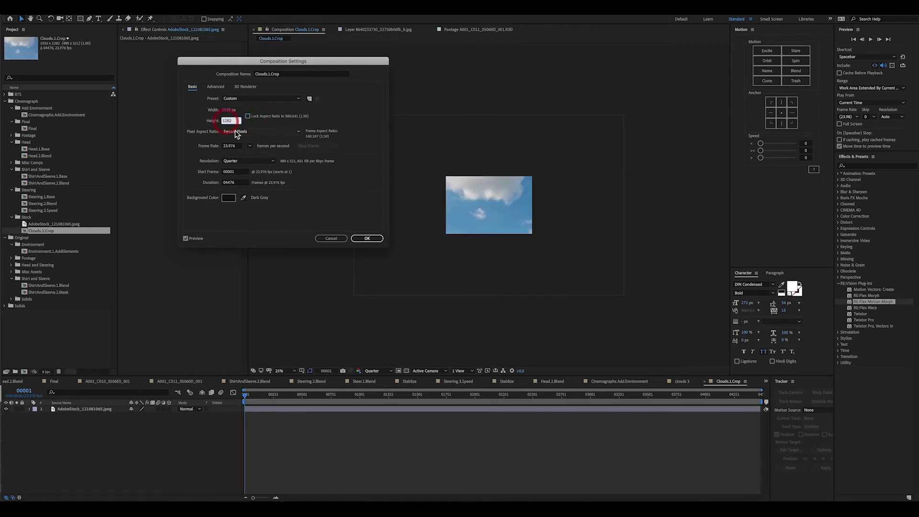
pyautogui.write('1080')
pyautogui.press('Return')
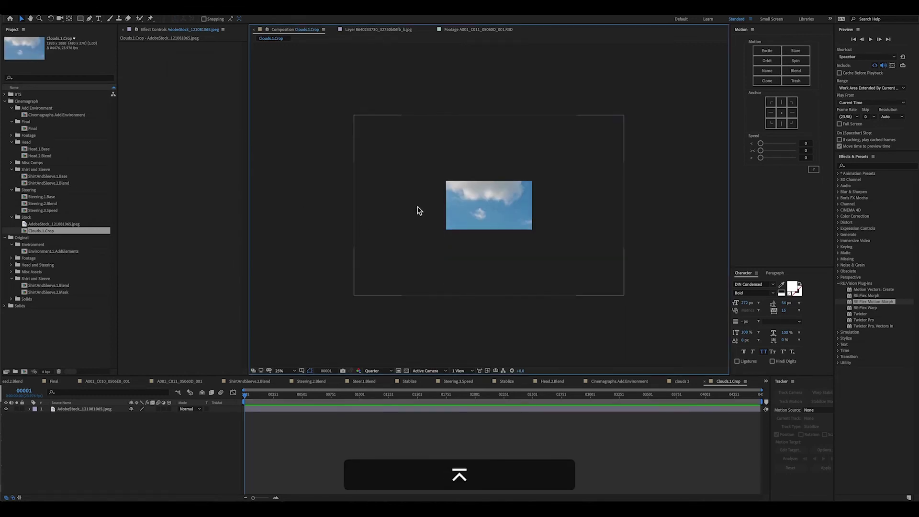
pyautogui.moveTo(414, 209); pyautogui.dragTo(510, 198)
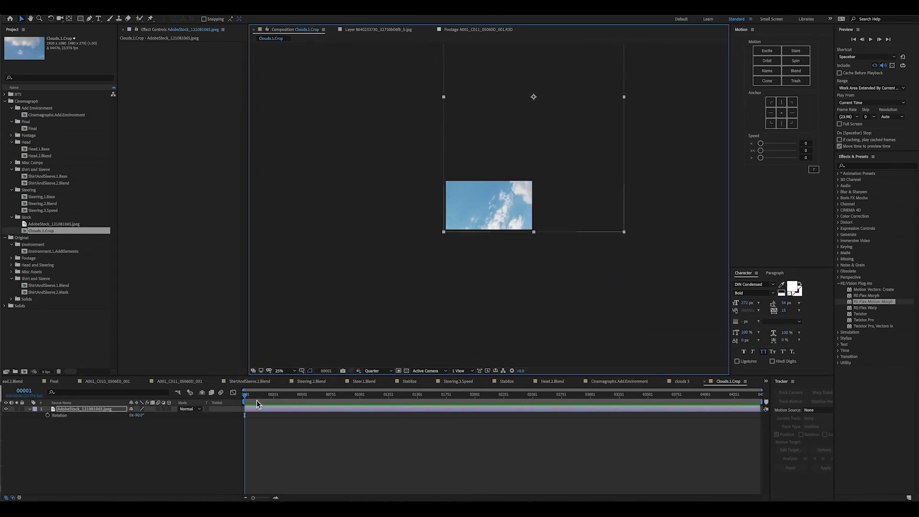
# Set a starting Position keyframe on the cloud layer and make the comp 50 frames long.
pyautogui.press('p')
pyautogui.click(48, 416)
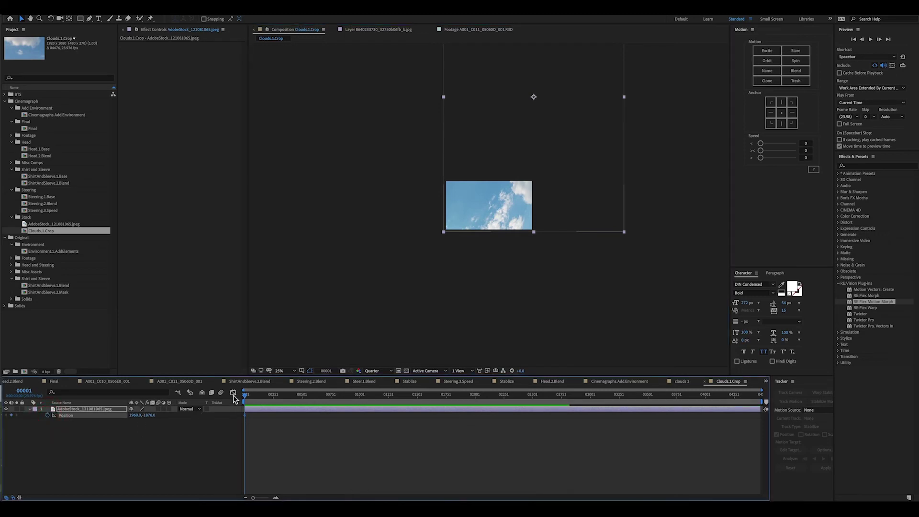
pyautogui.press('super+k')
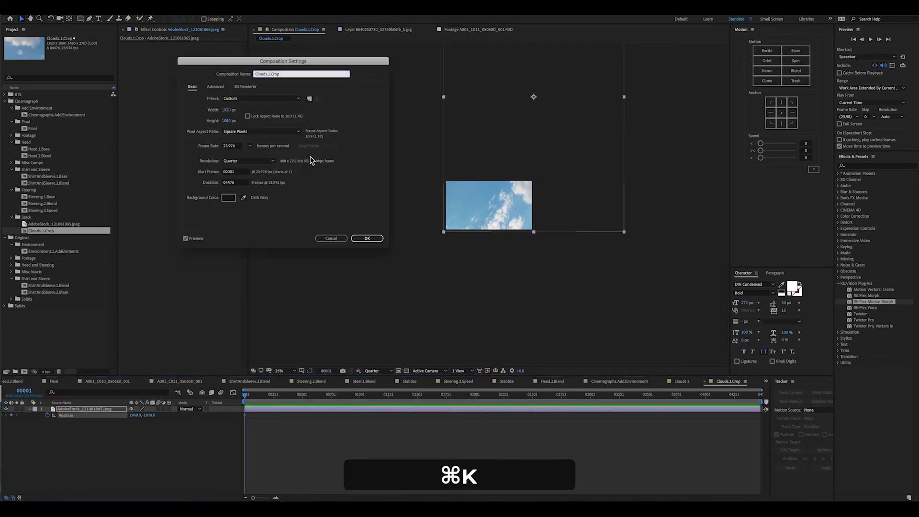
pyautogui.click(240, 182)
pyautogui.write('50')
pyautogui.press('Return')
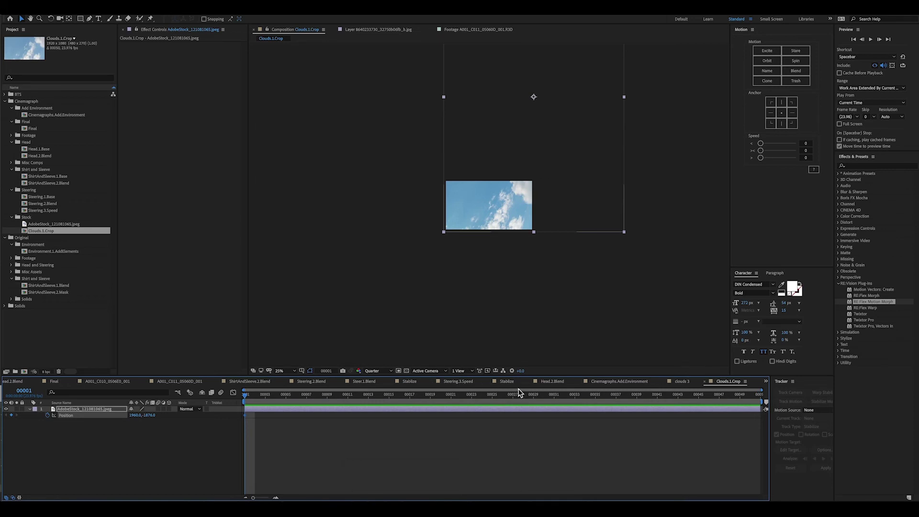
# Change the Clouds.1.Crop duration to 100 frames.
pyautogui.press('super+k')
pyautogui.click(235, 182)
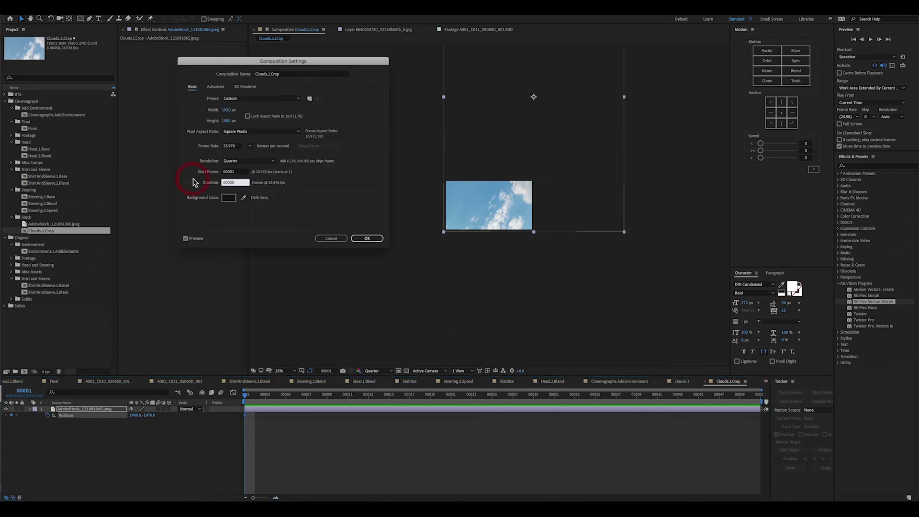
pyautogui.write('100')
pyautogui.press('Return')
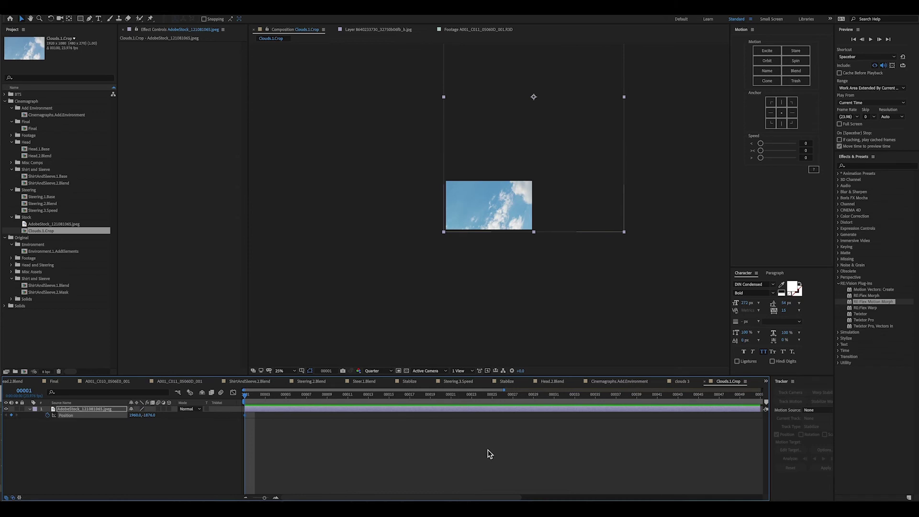
pyautogui.press('-')
# Extend the cloud layer to frame 100, move it straight down for the end keyframe, and preview.
pyautogui.moveTo(501, 408); pyautogui.dragTo(761, 408)
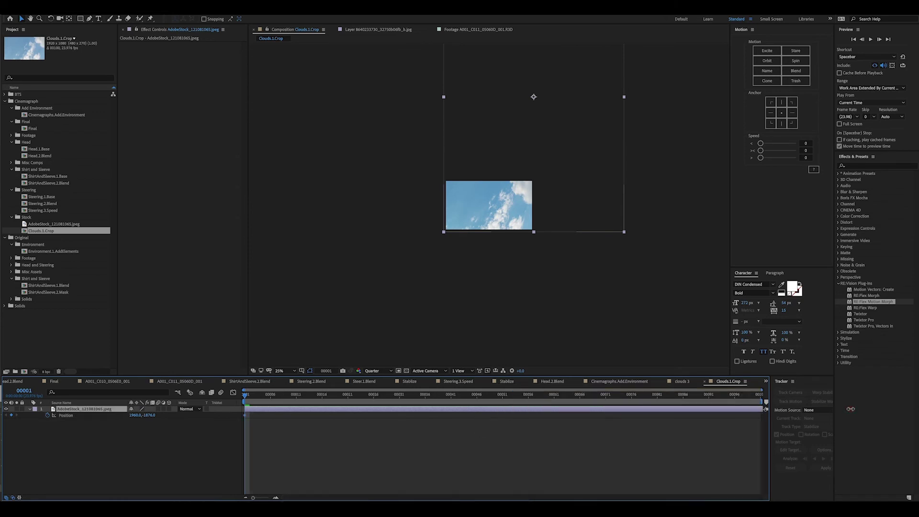
pyautogui.moveTo(494, 138); pyautogui.dragTo(405, 345)
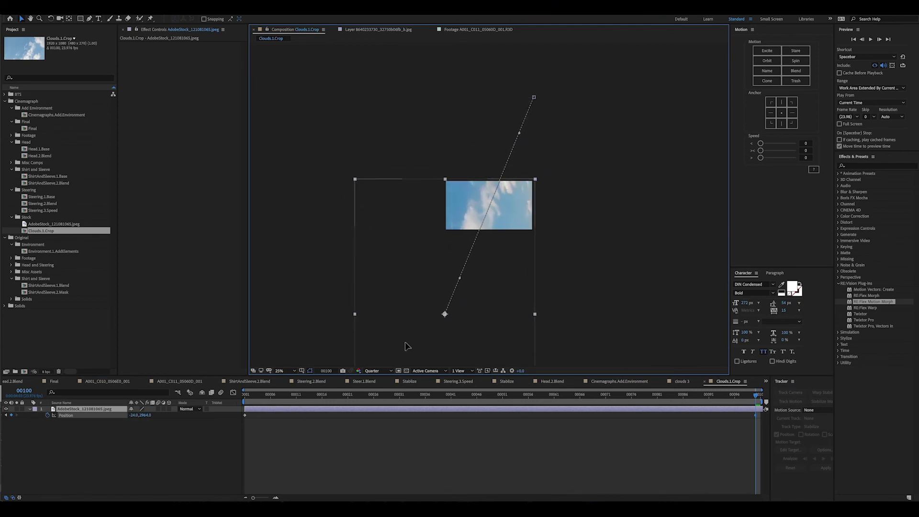
pyautogui.click(244, 398)
pyautogui.press('space')
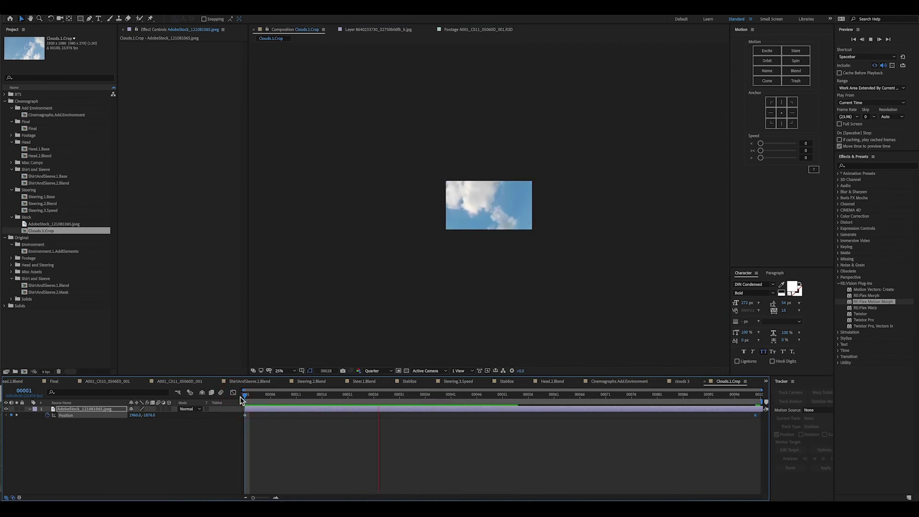